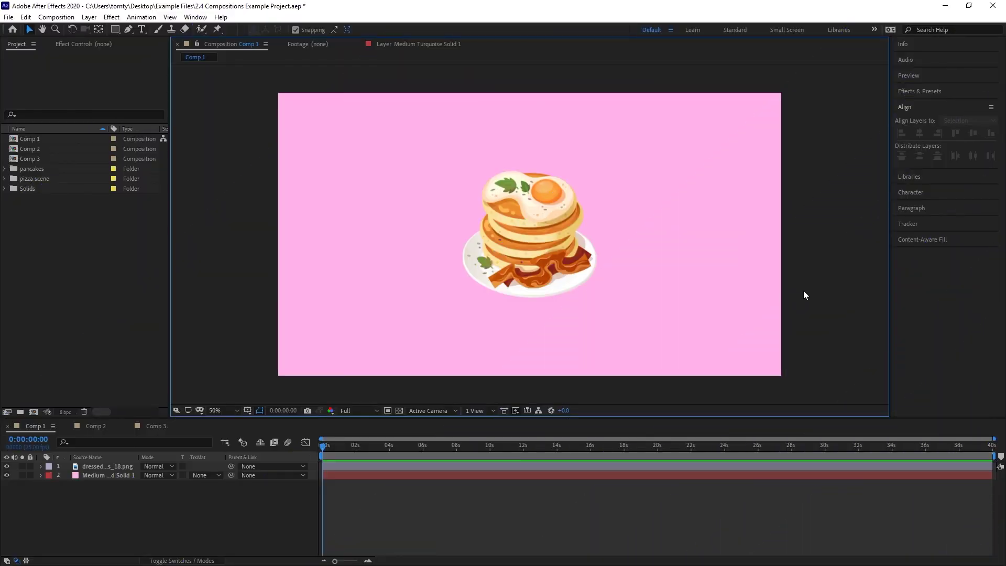
Deselect the pancake layer and cycle the viewer through Comp 2, Comp 3, then back to Comp 1
{"action": "left_click", "coordinate": [493, 468]}
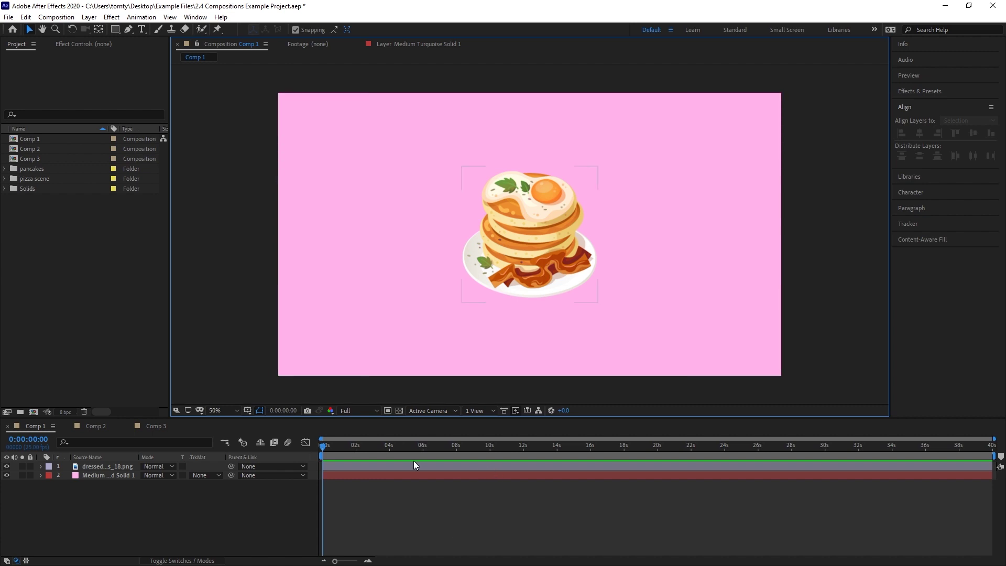
{"action": "key", "text": "ctrl+shift+a"}
{"action": "left_click", "coordinate": [87, 426]}
{"action": "left_click", "coordinate": [151, 427]}
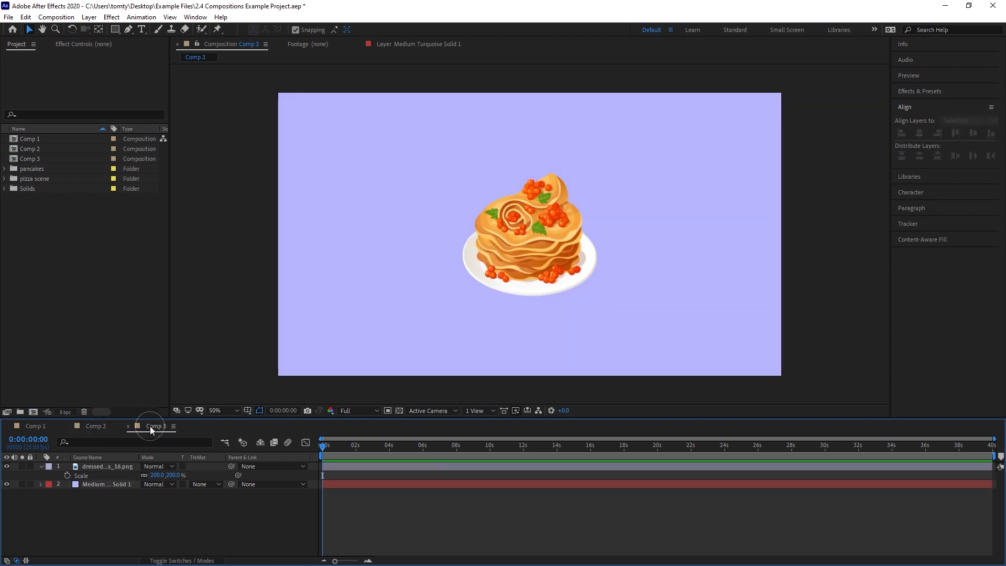
{"action": "left_click", "coordinate": [100, 427]}
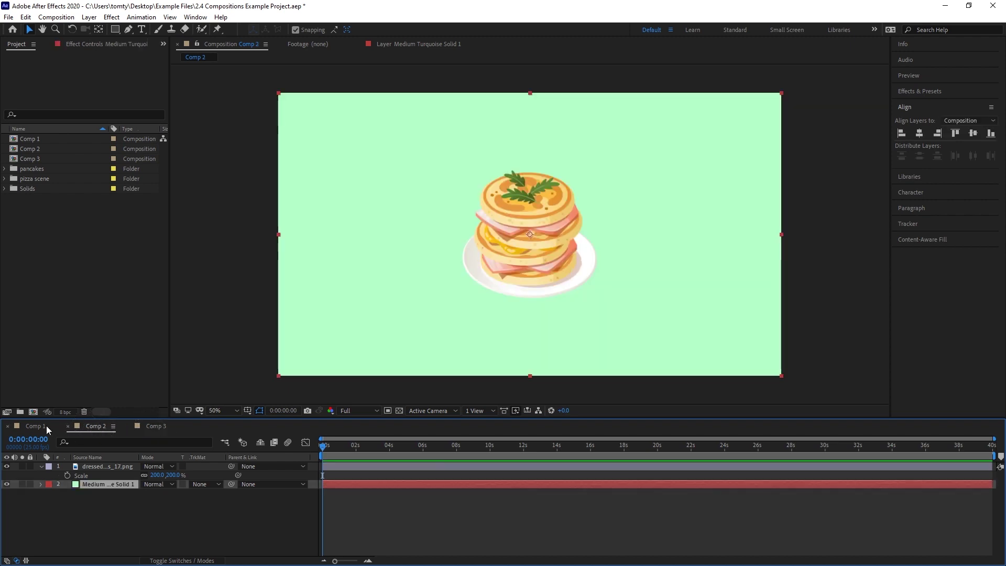
{"action": "left_click", "coordinate": [28, 424]}
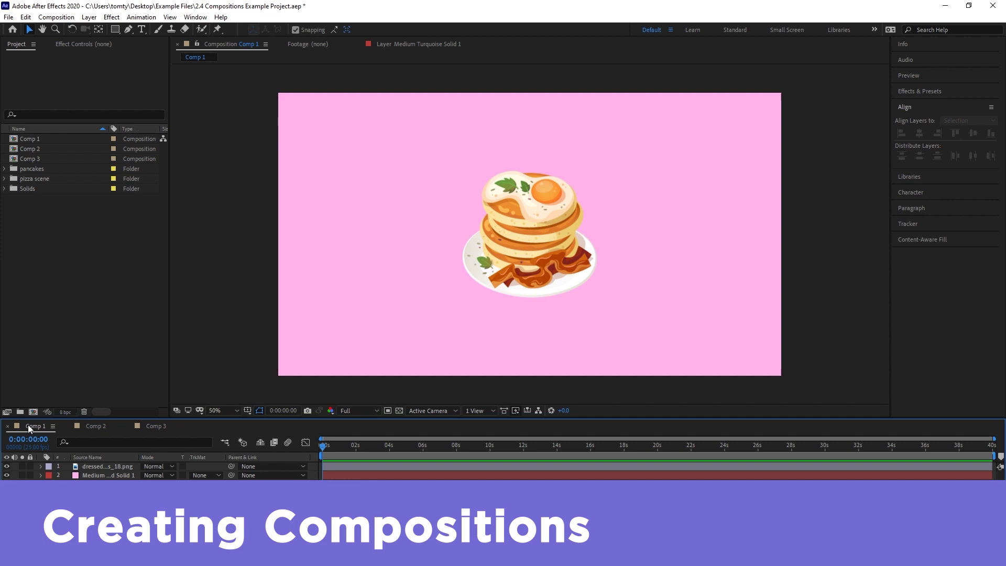
Create a new composition, centre its settings dialog, and replace the name Comp 4 with Pancakes
{"action": "left_click", "coordinate": [56, 18]}
{"action": "left_click", "coordinate": [79, 29]}
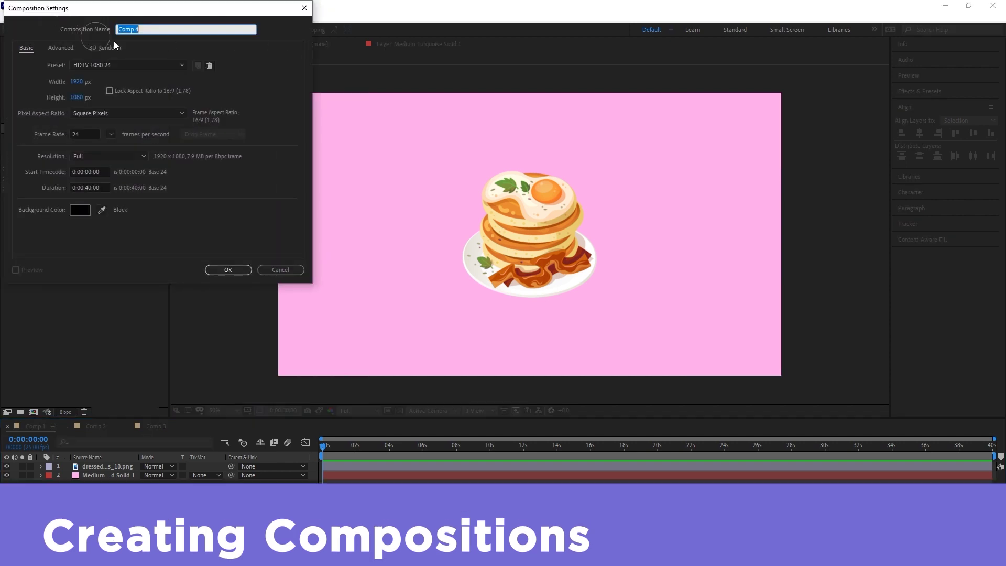
{"action": "left_click", "coordinate": [271, 190]}
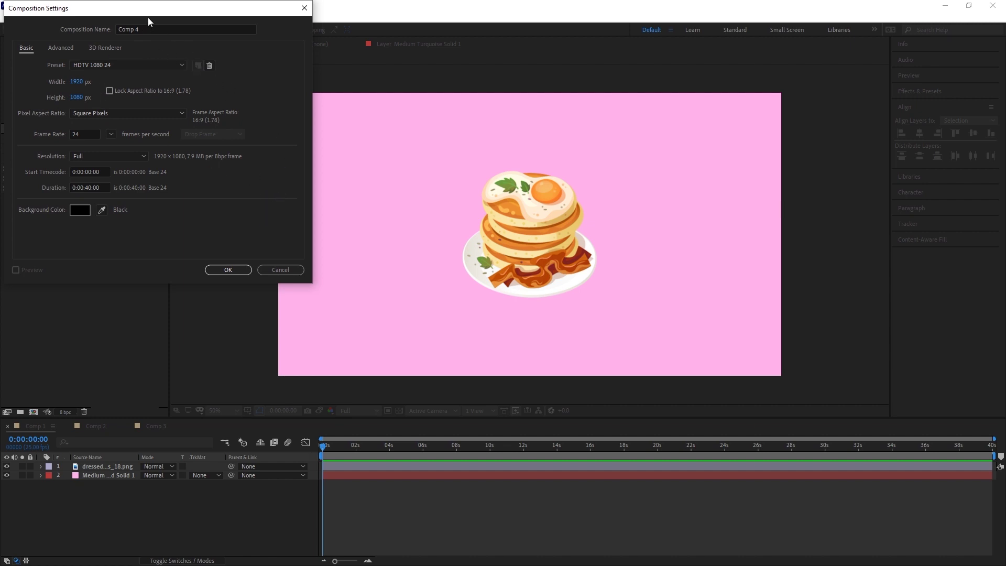
{"action": "left_click_drag", "start_coordinate": [148, 21], "coordinate": [497, 102]}
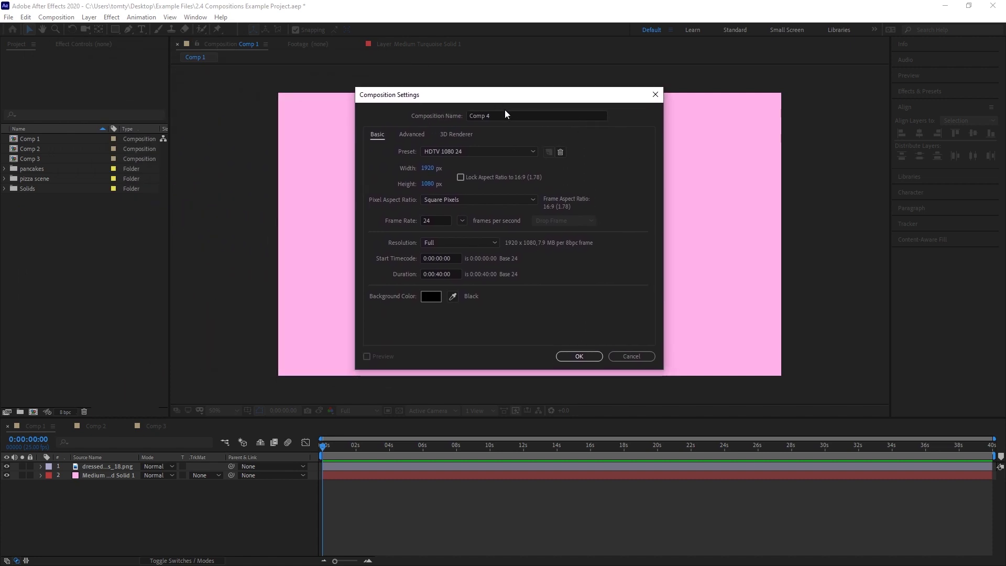
{"action": "left_click", "coordinate": [505, 112]}
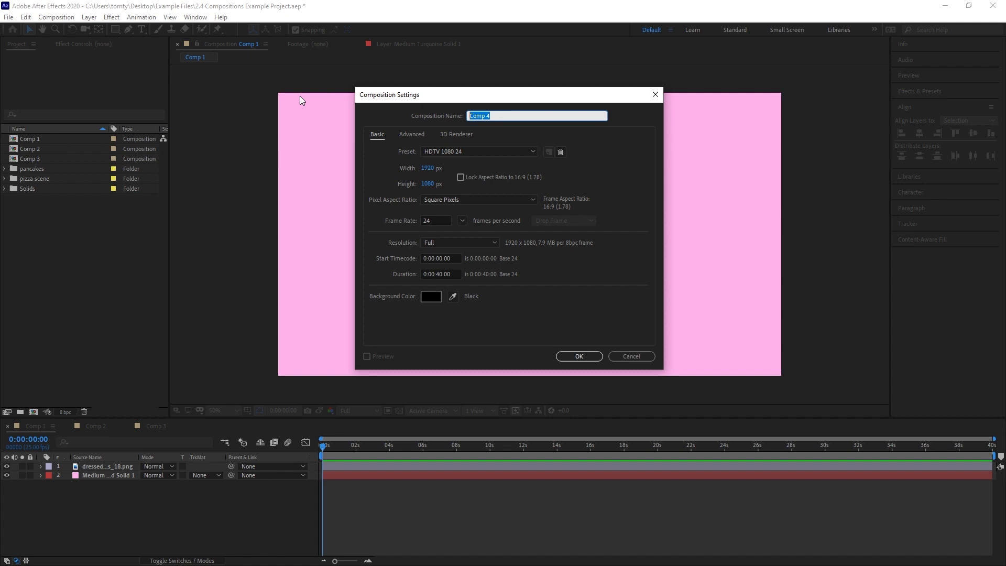
{"action": "type", "text": "Pancakes"}
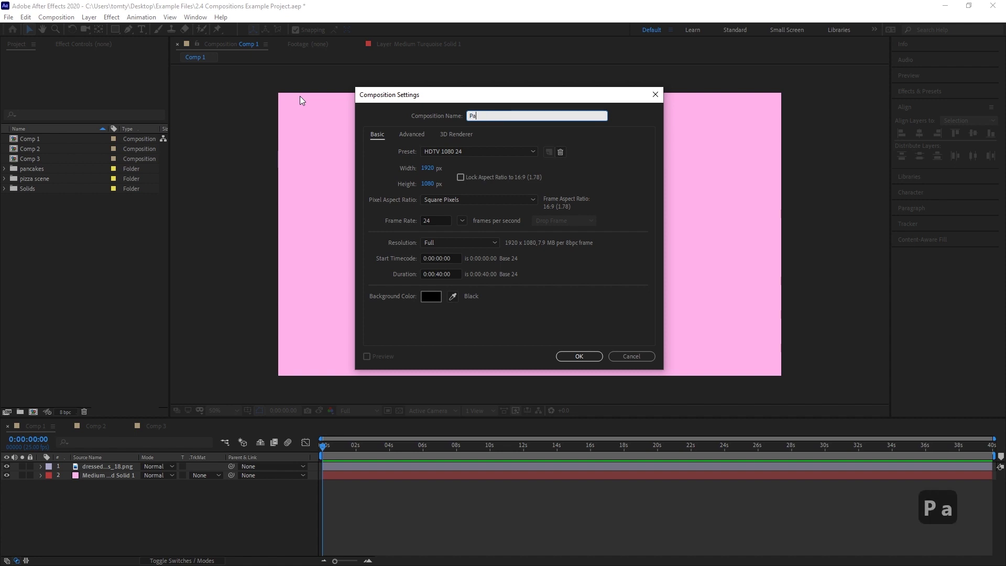
{"action": "left_click", "coordinate": [627, 204]}
{"action": "left_click", "coordinate": [388, 149]}
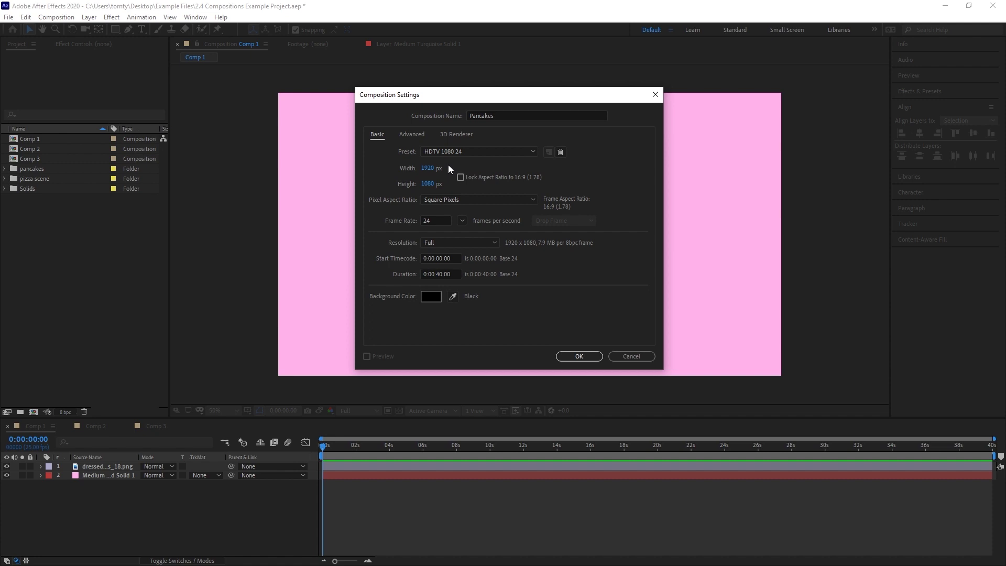
{"action": "left_click", "coordinate": [427, 168]}
{"action": "type", "text": "4096"}
{"action": "key", "text": "Tab"}
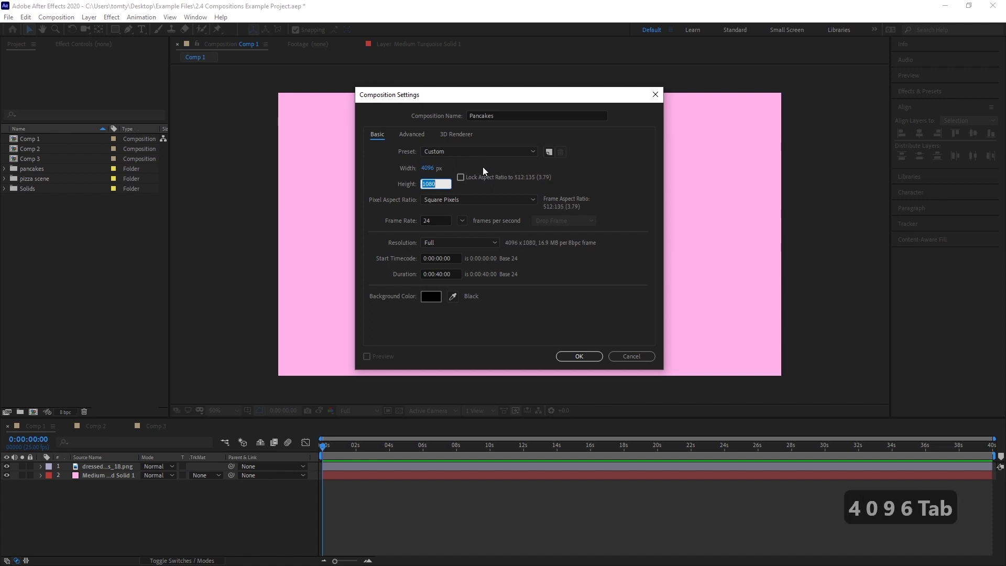
{"action": "type", "text": "2160"}
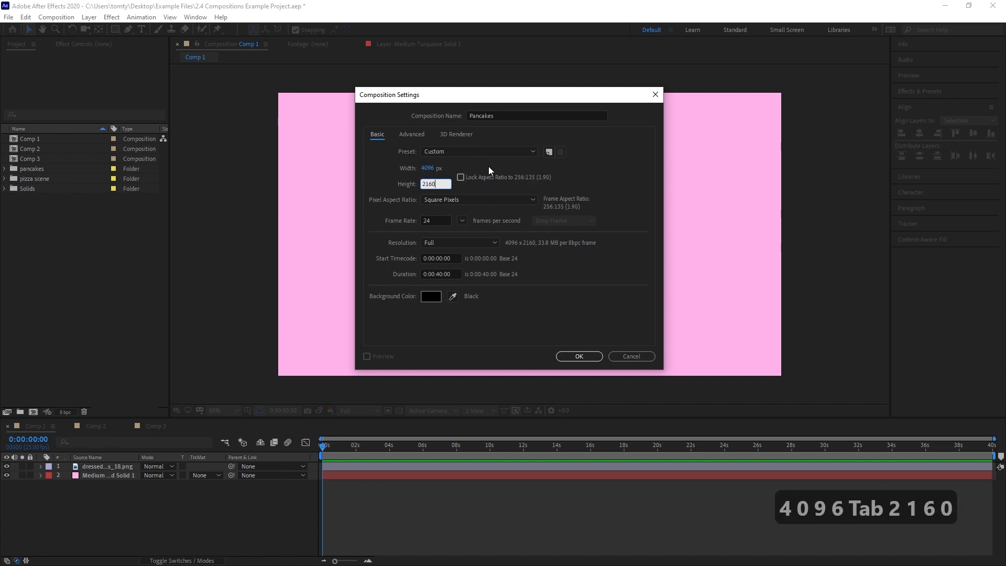
{"action": "left_click", "coordinate": [588, 180]}
{"action": "left_click", "coordinate": [427, 169]}
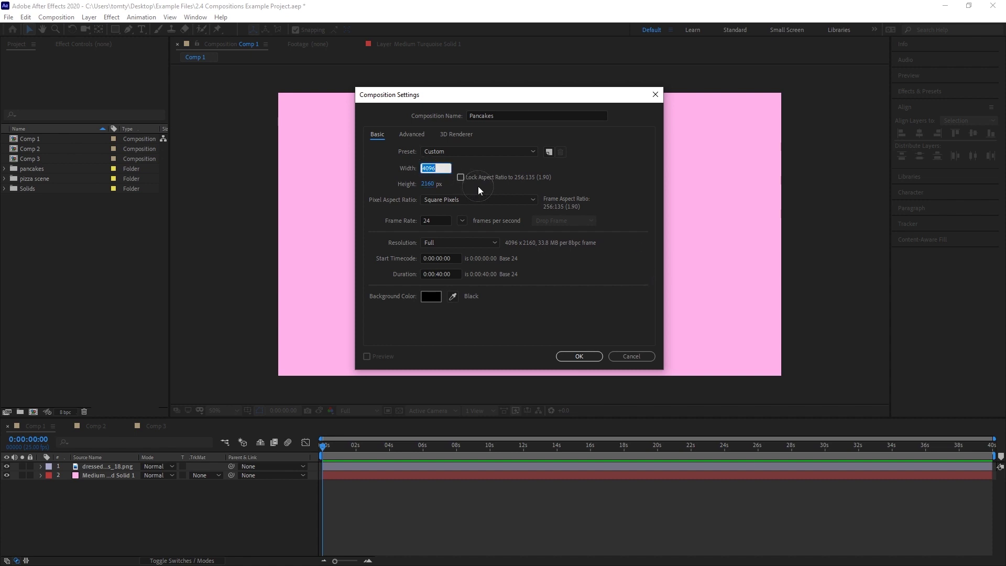
{"action": "type", "text": "1920"}
{"action": "key", "text": "Tab"}
{"action": "type", "text": "1080"}
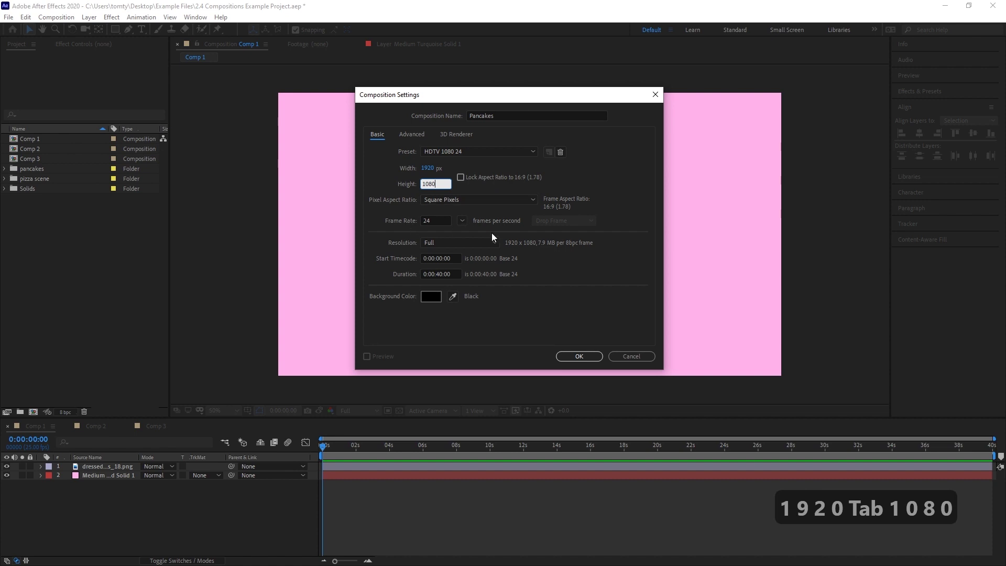
{"action": "left_click", "coordinate": [602, 213]}
{"action": "left_click", "coordinate": [462, 221]}
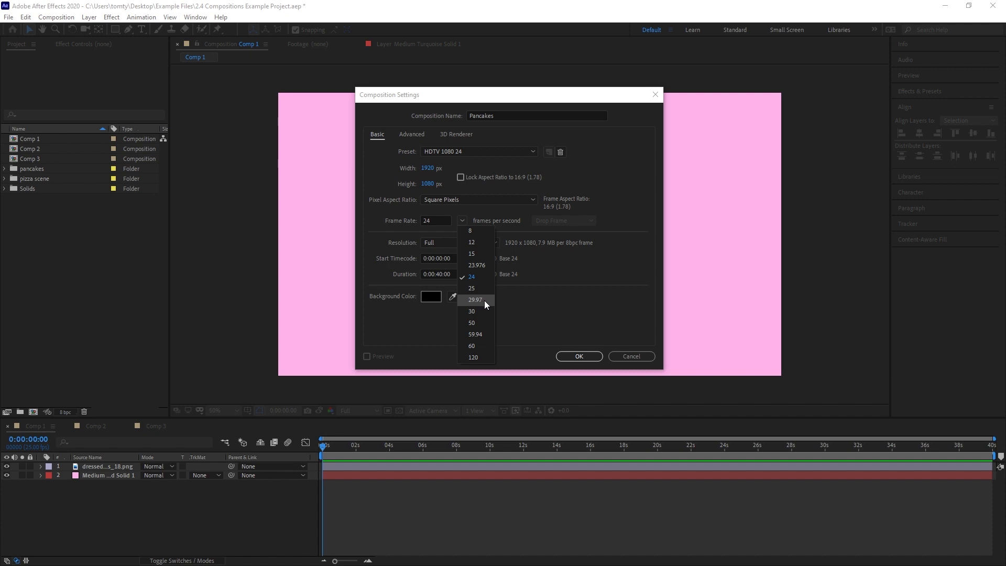
{"action": "left_click", "coordinate": [485, 302]}
{"action": "left_click", "coordinate": [462, 221]}
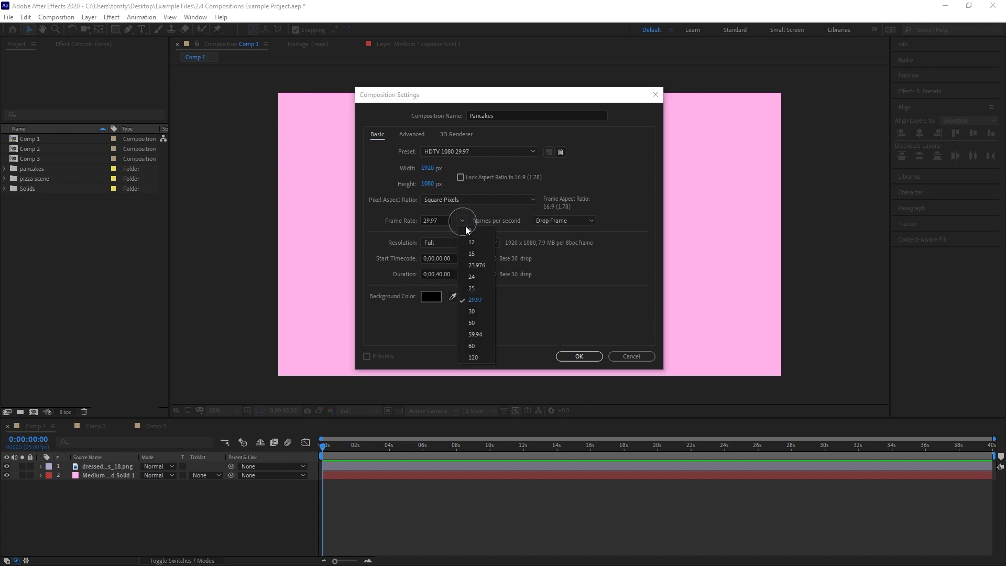
{"action": "left_click", "coordinate": [479, 344]}
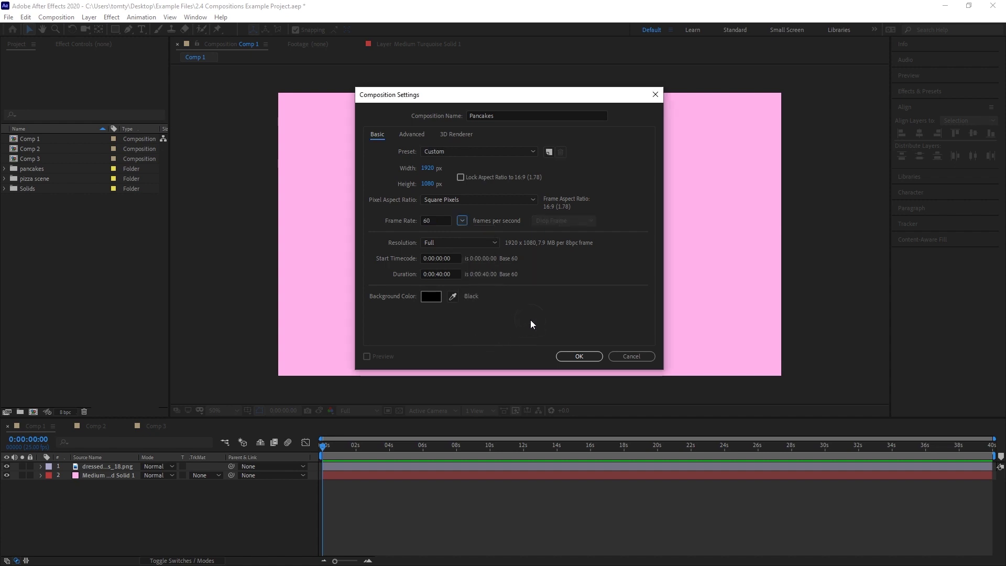
{"action": "left_click", "coordinate": [462, 220]}
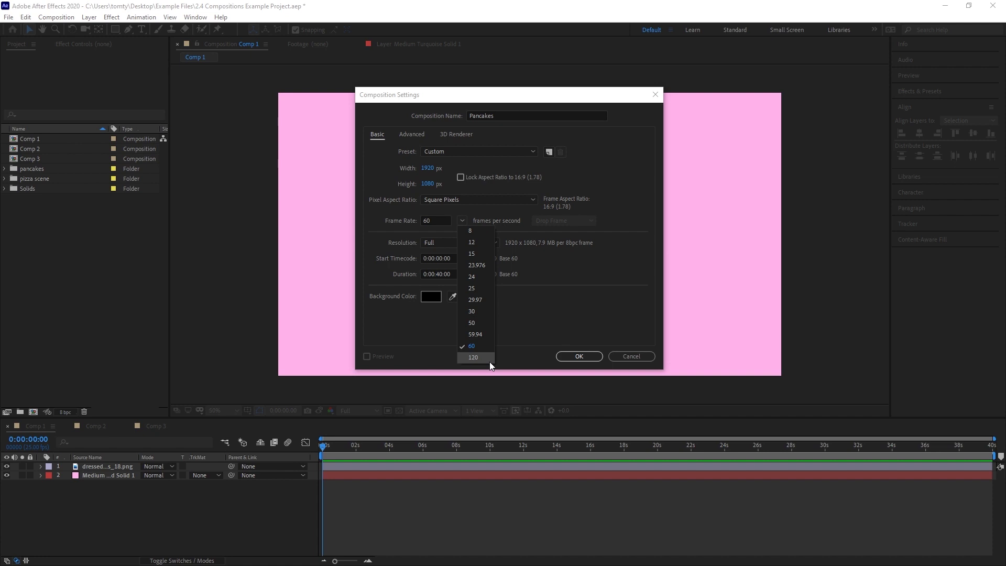
{"action": "left_click", "coordinate": [482, 279]}
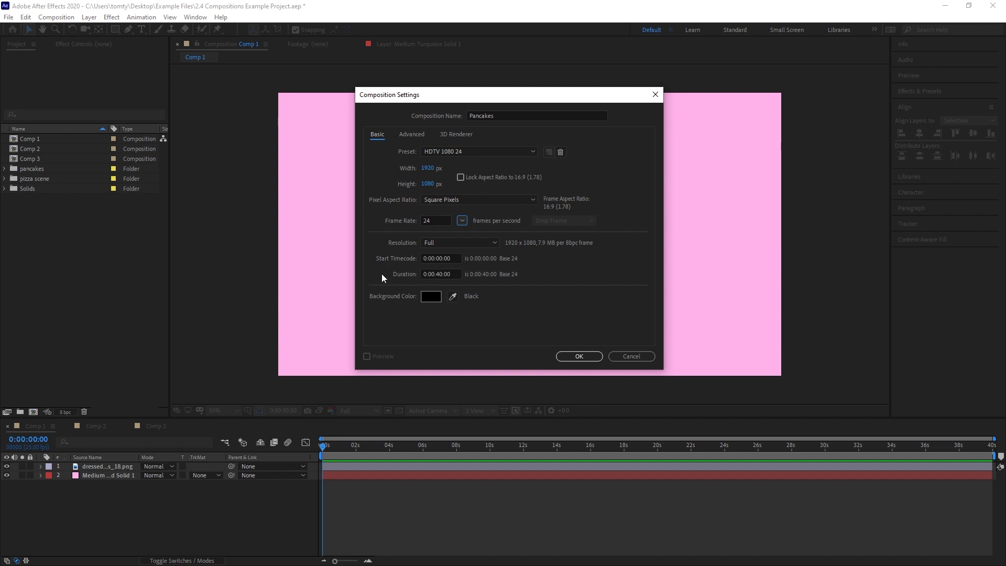
Select the 0:00:40:00 Duration field, then bring up the Background Color picker
{"action": "left_click", "coordinate": [431, 274]}
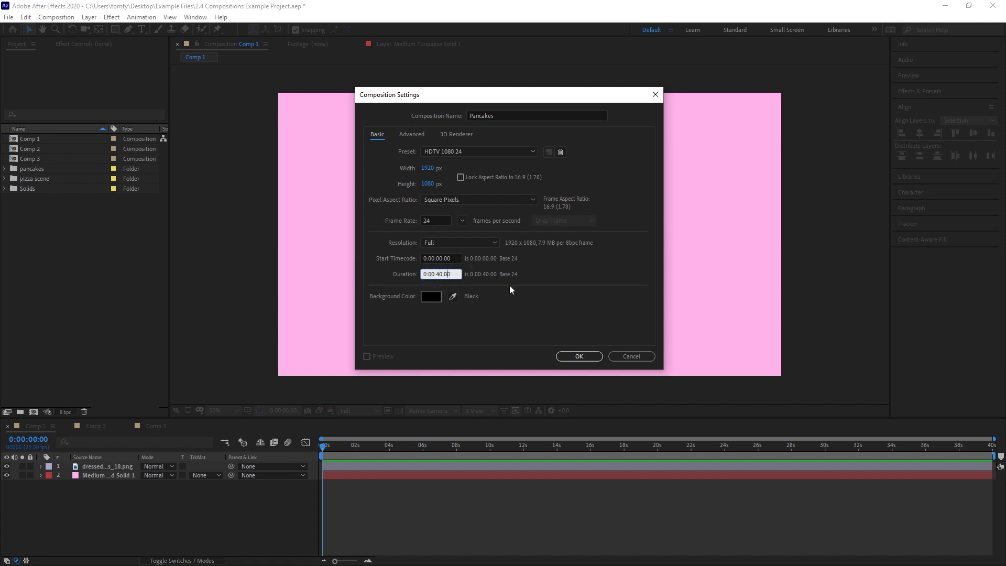
{"action": "left_click", "coordinate": [441, 296]}
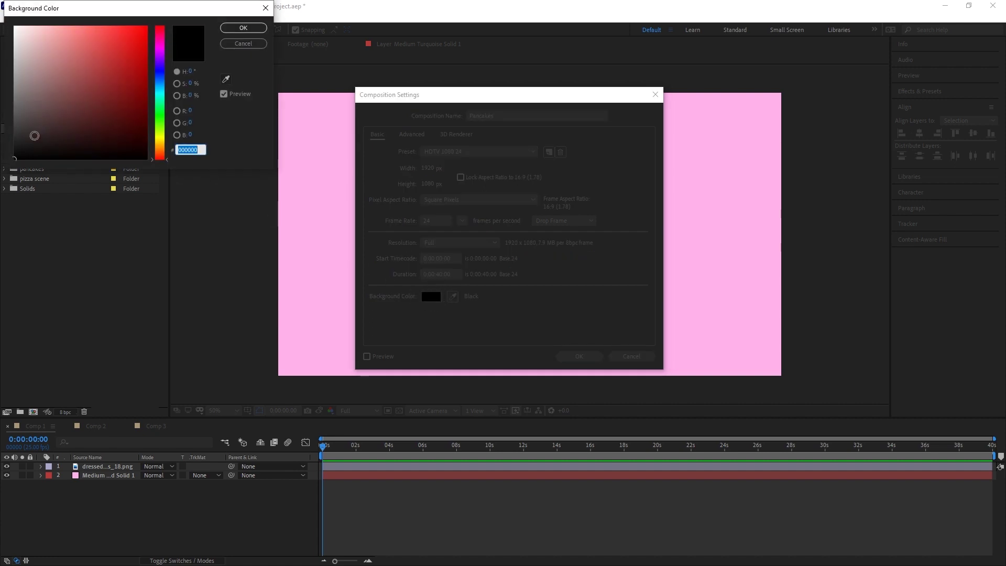
Keep the background black (000000) and confirm the 1920×1080, 24 fps, 40-second Pancakes comp
{"action": "mouse_move", "coordinate": [72, 104]}
{"action": "left_mouse_down"}
{"action": "mouse_move", "coordinate": [74, 69]}
{"action": "mouse_move", "coordinate": [81, 102]}
{"action": "mouse_move", "coordinate": [83, 87]}
{"action": "mouse_move", "coordinate": [8, 170]}
{"action": "left_mouse_up"}
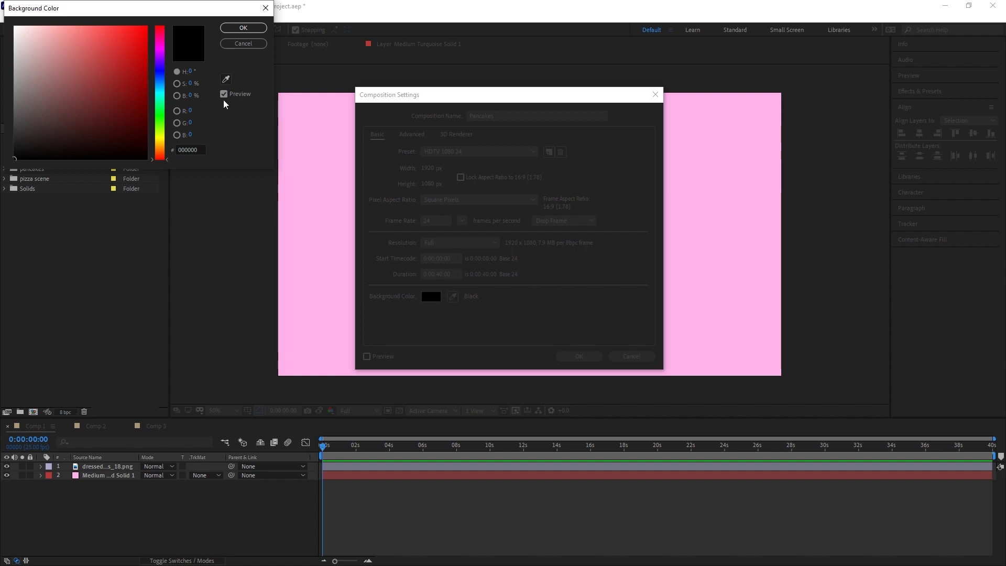
{"action": "left_click_drag", "start_coordinate": [161, 157], "coordinate": [160, 122]}
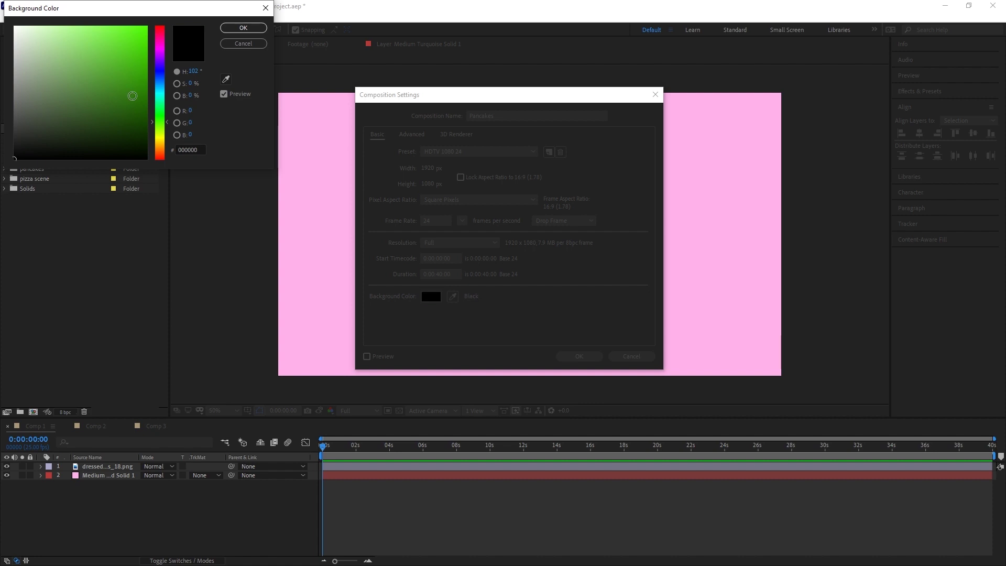
{"action": "left_click", "coordinate": [237, 31]}
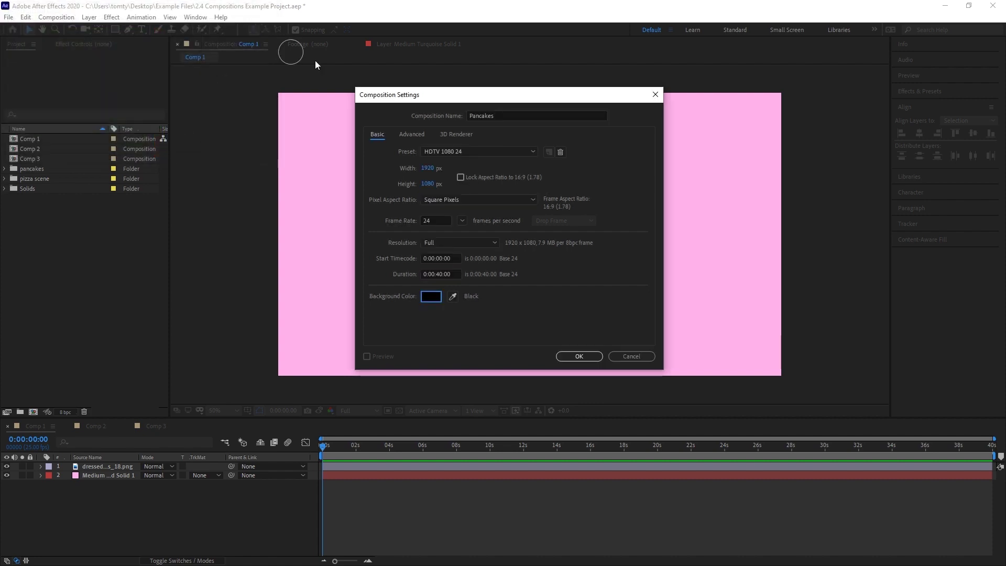
{"action": "left_click", "coordinate": [579, 356]}
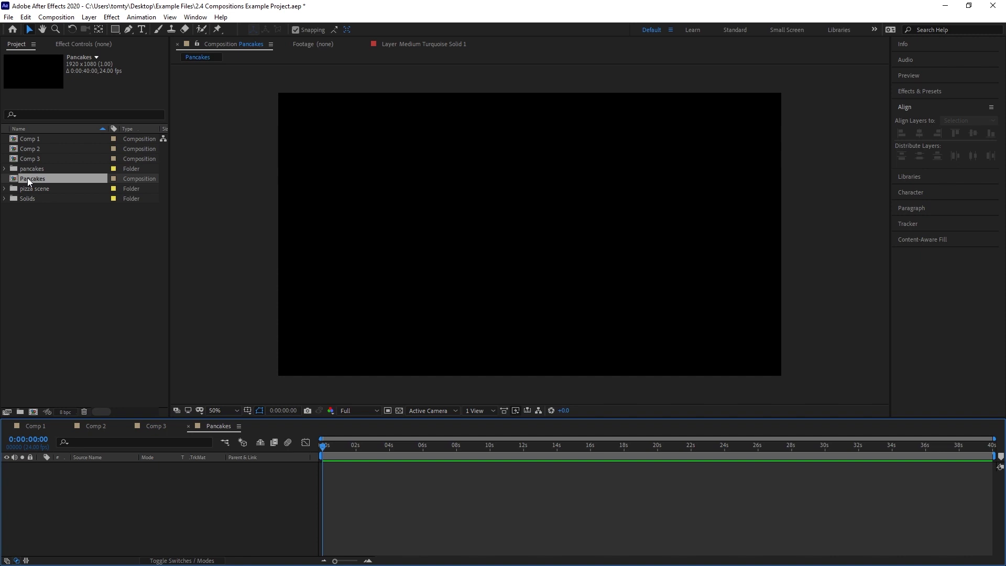
Expand the pancakes folder and drag dressed_pancakes_13, 15 and 17.png into the comp viewer
{"action": "left_click", "coordinate": [5, 168]}
{"action": "left_click", "coordinate": [52, 178]}
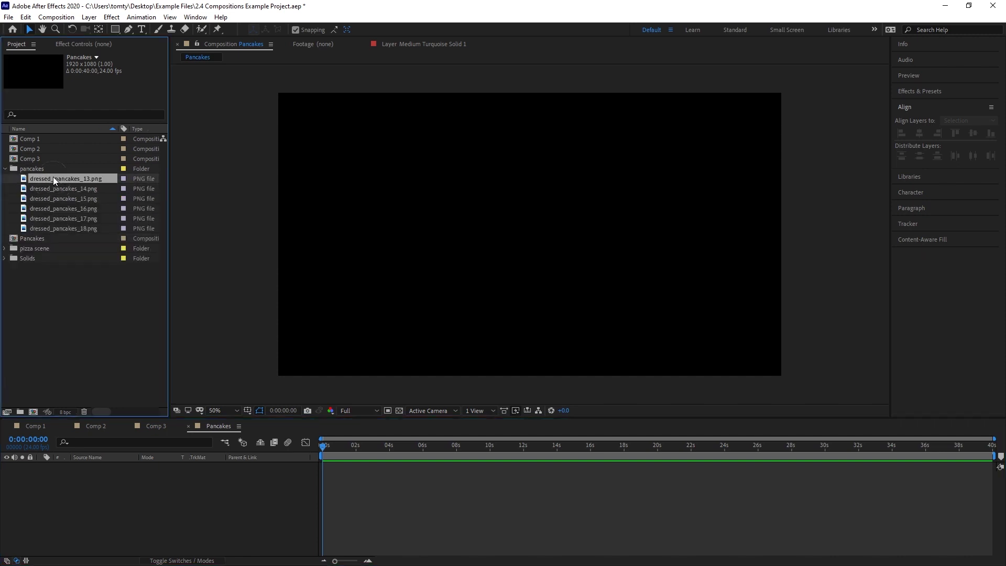
{"action": "left_click_drag", "start_coordinate": [54, 179], "coordinate": [356, 210]}
{"action": "left_click_drag", "start_coordinate": [42, 198], "coordinate": [524, 250]}
{"action": "left_click_drag", "start_coordinate": [80, 219], "coordinate": [673, 243]}
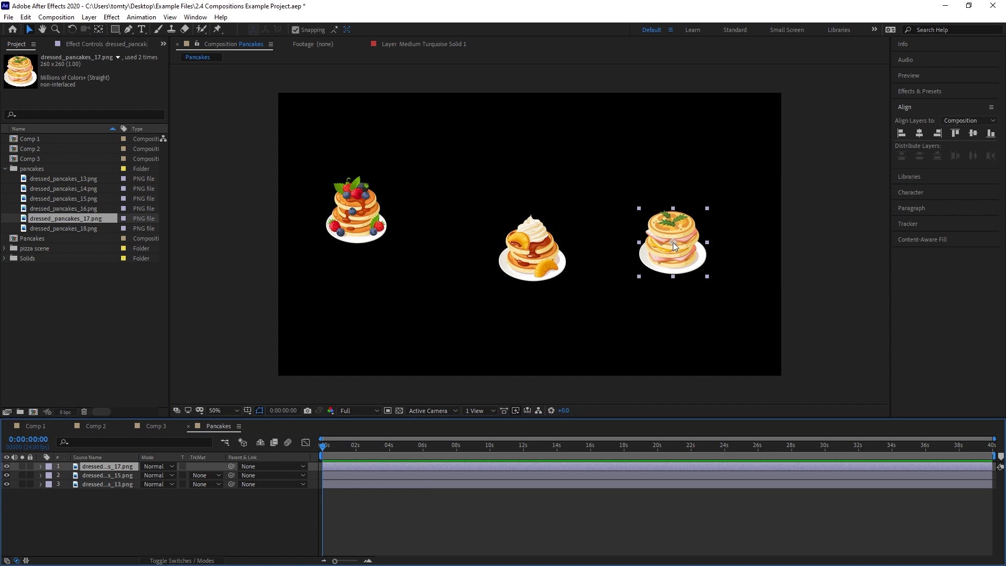
In the Pancakes comp settings, set the size to 1080×1920 and the frame rate to 50 fps
{"action": "left_click", "coordinate": [57, 18]}
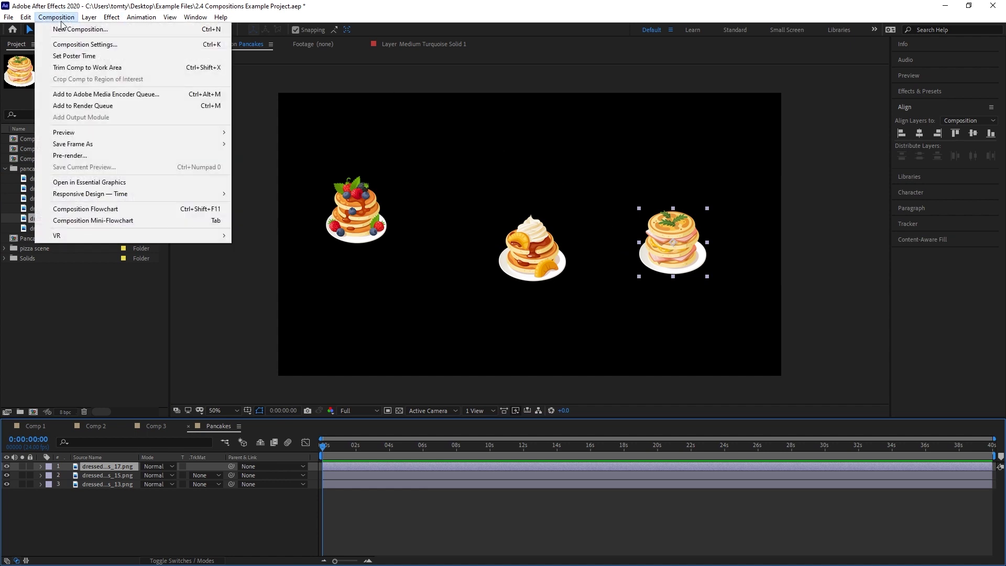
{"action": "left_click", "coordinate": [85, 45]}
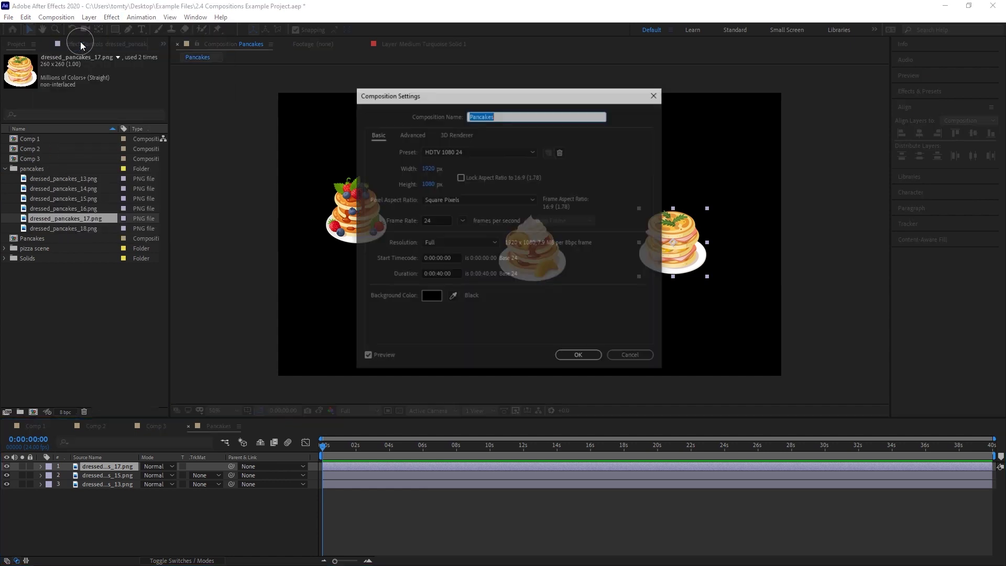
{"action": "left_click", "coordinate": [609, 163]}
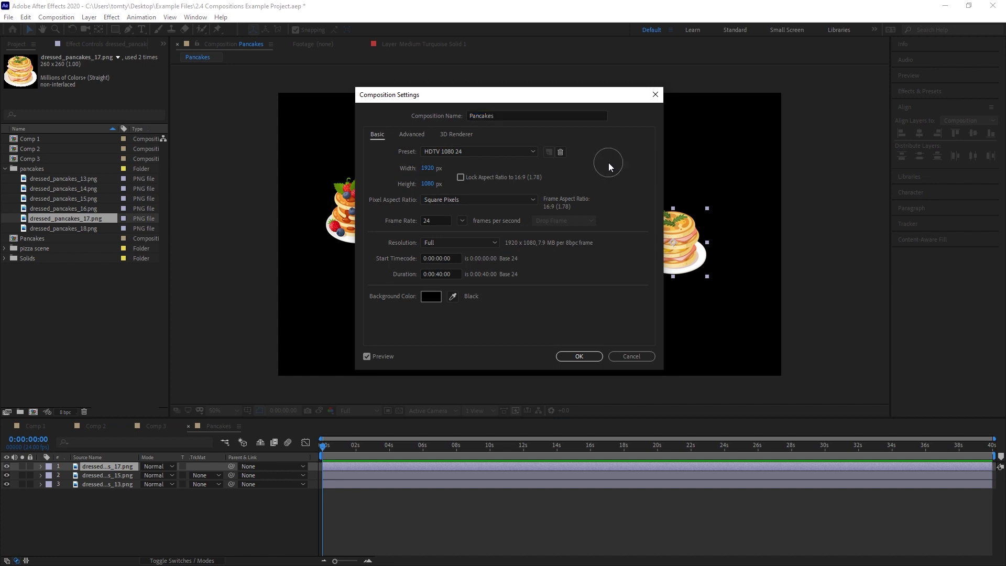
{"action": "left_click", "coordinate": [425, 168]}
{"action": "type", "text": "1080"}
{"action": "key", "text": "Tab"}
{"action": "type", "text": "1920"}
{"action": "left_click", "coordinate": [491, 257]}
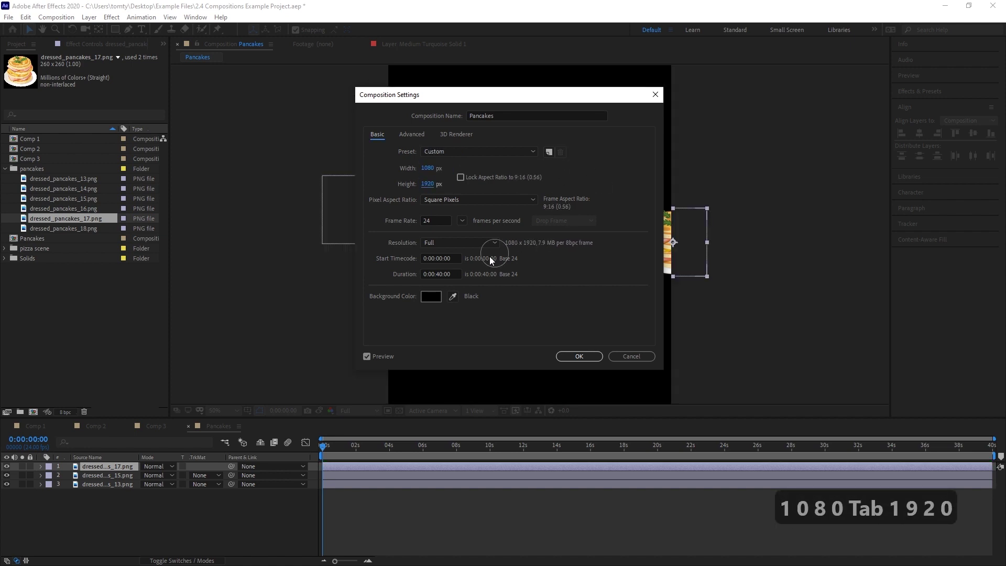
{"action": "left_click", "coordinate": [462, 220]}
{"action": "left_click", "coordinate": [474, 325]}
Change the duration to 0:01:00:00 and the background to medium red, then apply the settings
{"action": "left_click", "coordinate": [443, 274]}
{"action": "key", "text": "Left"}
{"action": "key", "text": "BackSpace"}
{"action": "type", "text": "6"}
{"action": "left_click", "coordinate": [431, 296]}
{"action": "left_click", "coordinate": [74, 83]}
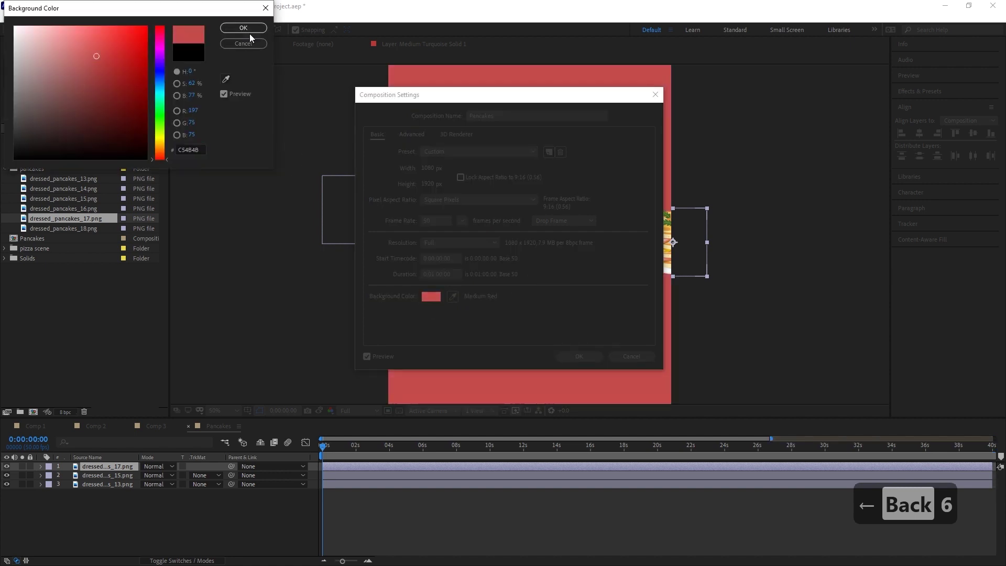
{"action": "key", "text": "Return"}
{"action": "left_click", "coordinate": [566, 361]}
Move the third pancake stack to the lower right and dressed_pancakes_13 to the upper left
{"action": "left_click_drag", "start_coordinate": [674, 270], "coordinate": [614, 339]}
{"action": "left_click_drag", "start_coordinate": [356, 207], "coordinate": [464, 149]}
{"action": "left_click", "coordinate": [563, 162]}
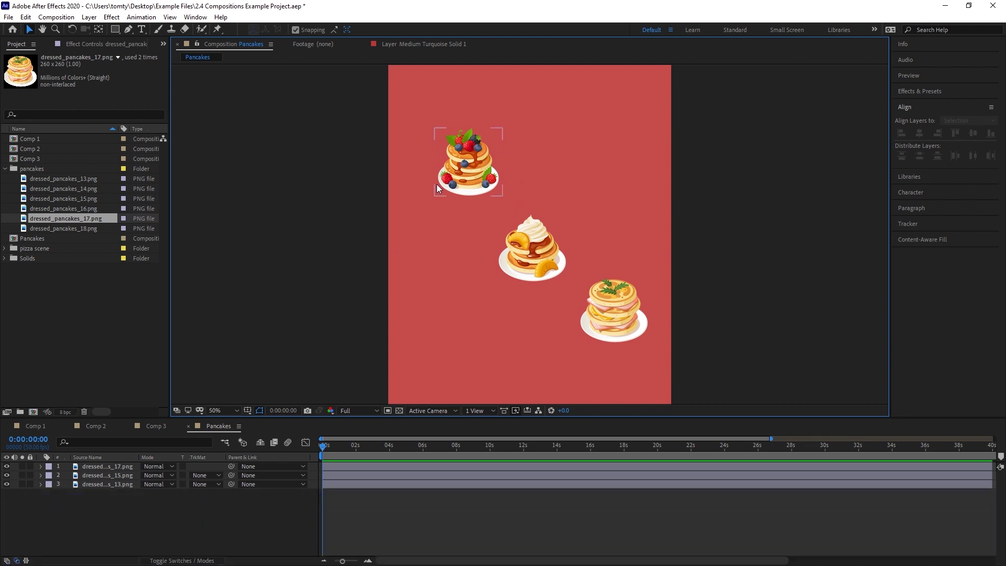
Cancel a new composition, then use New Comp from Selection on background.png in the pizza scene folder
{"action": "left_click", "coordinate": [33, 412]}
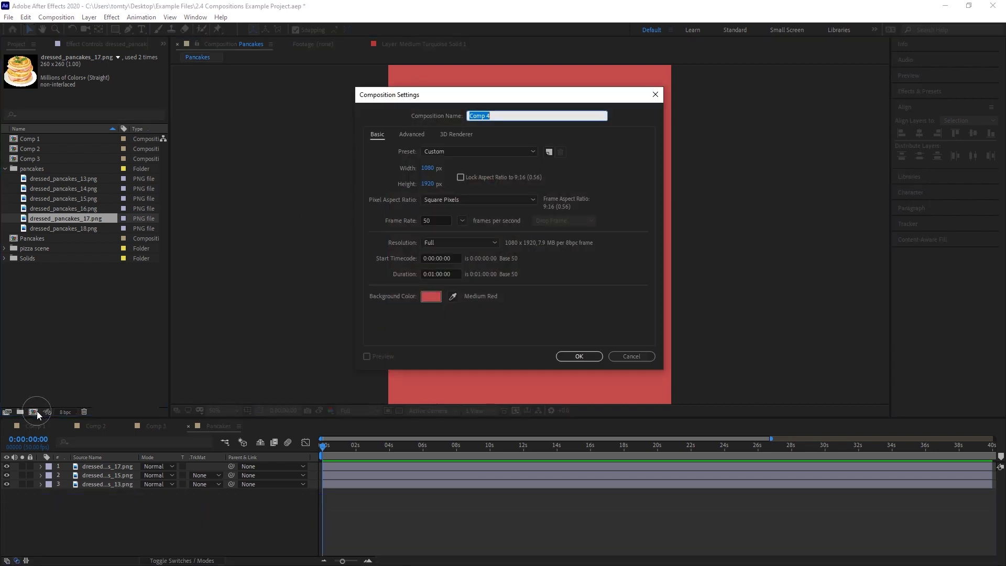
{"action": "left_click", "coordinate": [622, 355]}
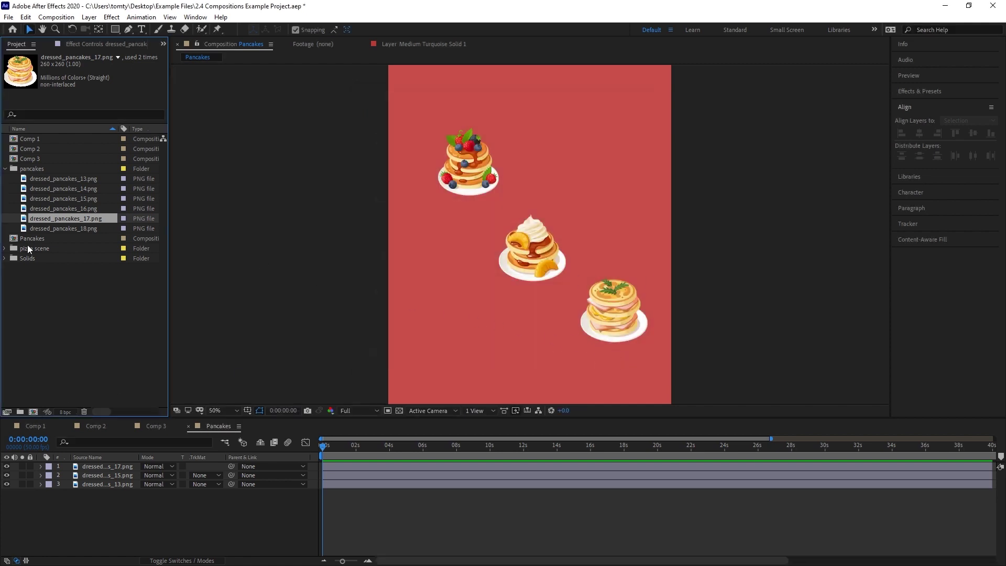
{"action": "left_click", "coordinate": [5, 250]}
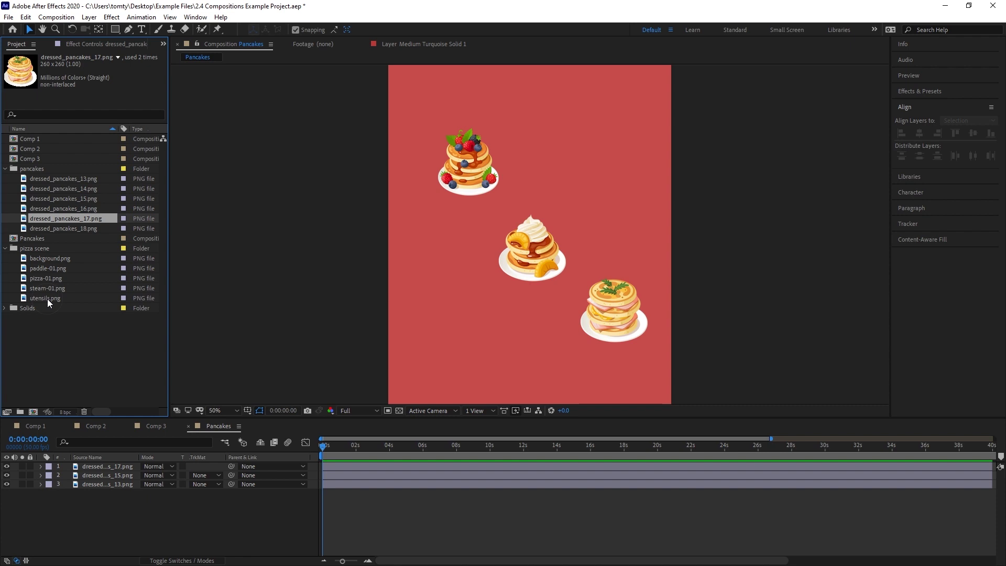
{"action": "left_click", "coordinate": [42, 262]}
{"action": "right_click", "coordinate": [52, 259]}
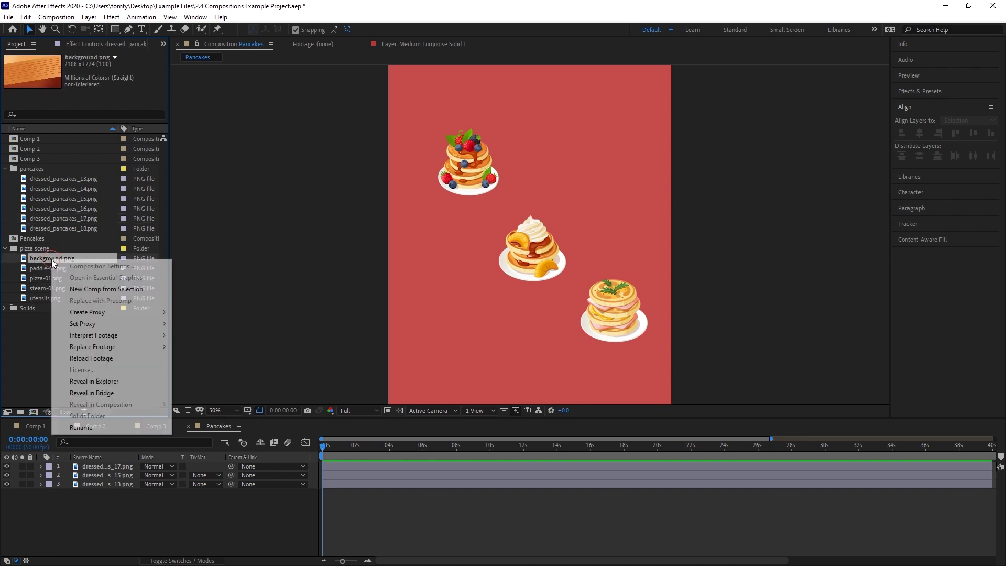
{"action": "left_click", "coordinate": [85, 293]}
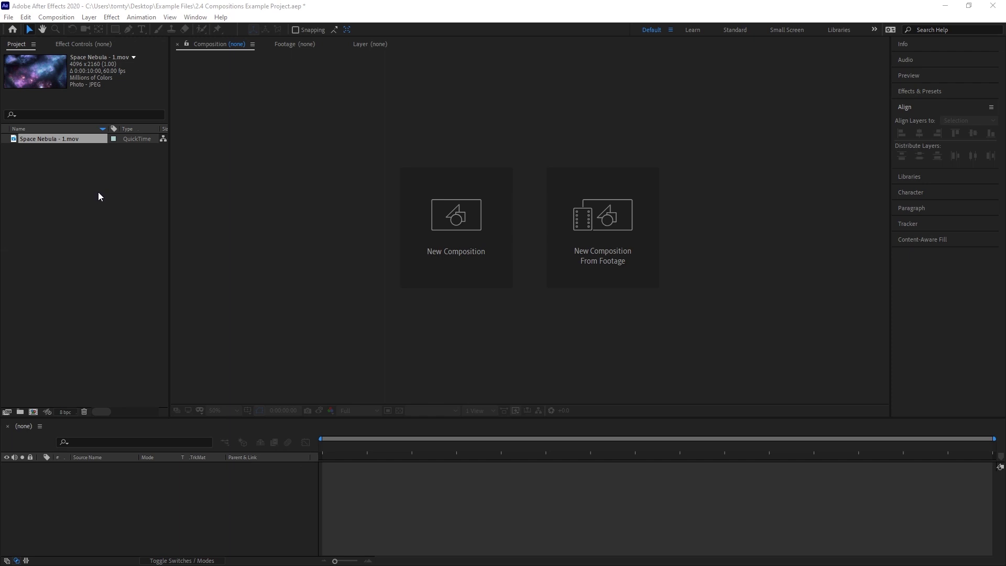
Make a comp from Space Nebula - 1.mov and confirm its 4096×2160, 60 fps settings
{"action": "left_click", "coordinate": [66, 139]}
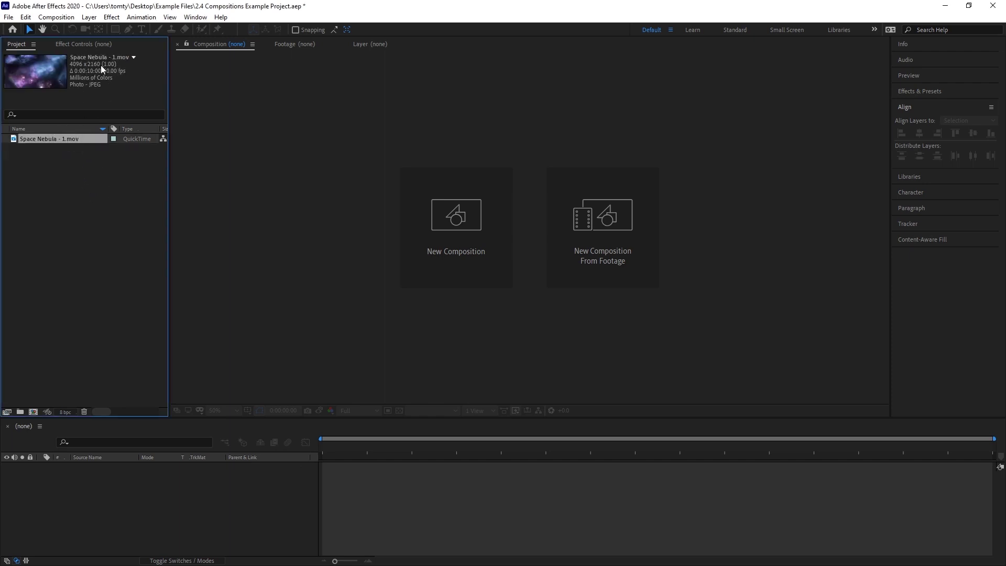
{"action": "right_click", "coordinate": [53, 142]}
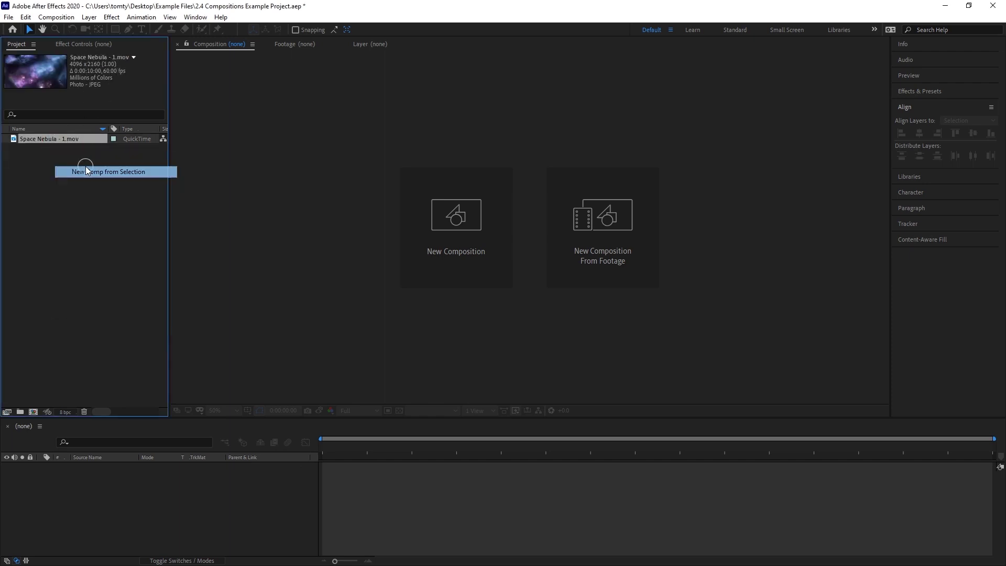
{"action": "left_click", "coordinate": [86, 166]}
{"action": "left_click", "coordinate": [65, 20]}
{"action": "left_click", "coordinate": [79, 41]}
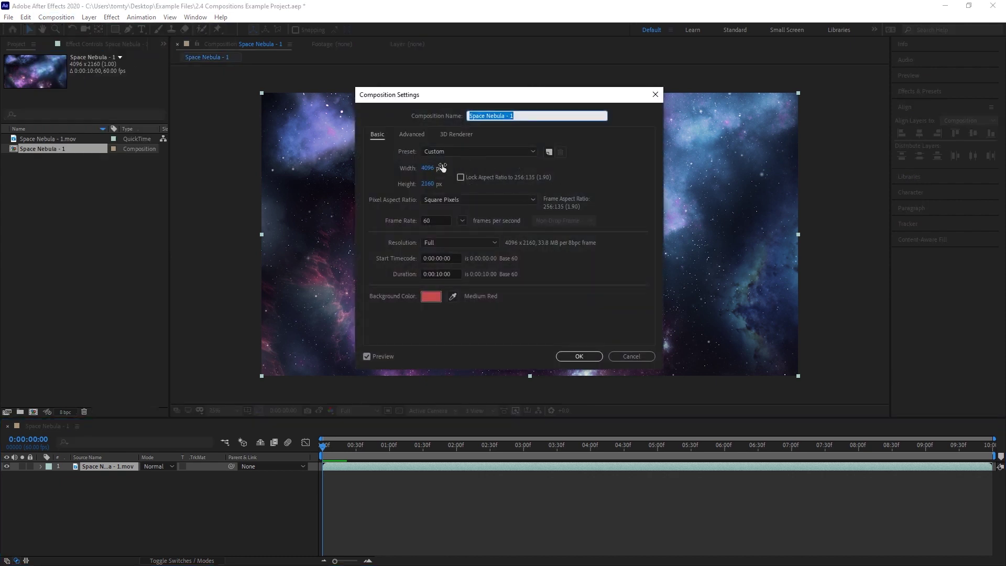
{"action": "left_click", "coordinate": [435, 220]}
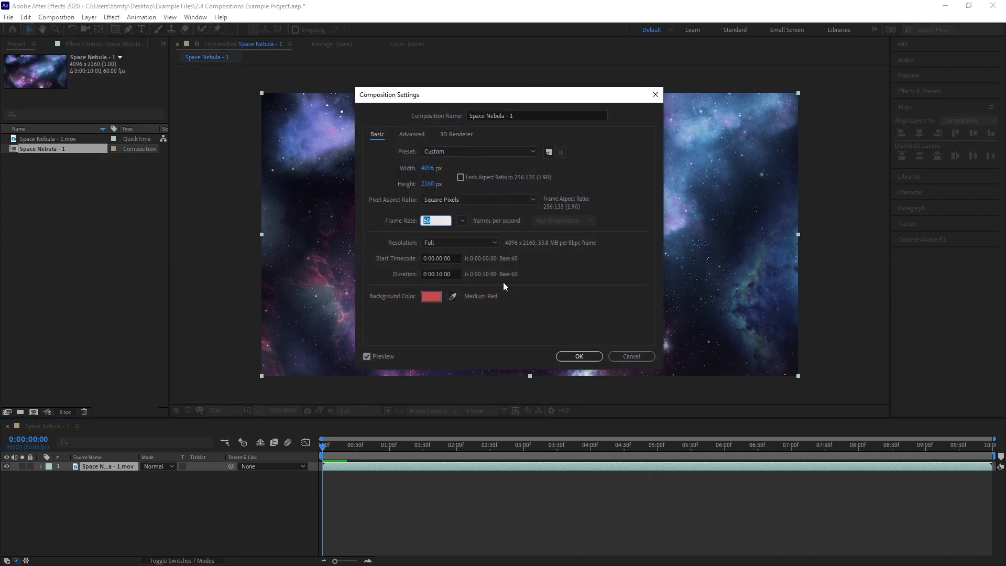
{"action": "left_click", "coordinate": [576, 357]}
Deselect the comp and drag Space Nebula - 1.mov down to the bottom of the Project panel
{"action": "left_click", "coordinate": [187, 236]}
{"action": "left_click", "coordinate": [58, 218]}
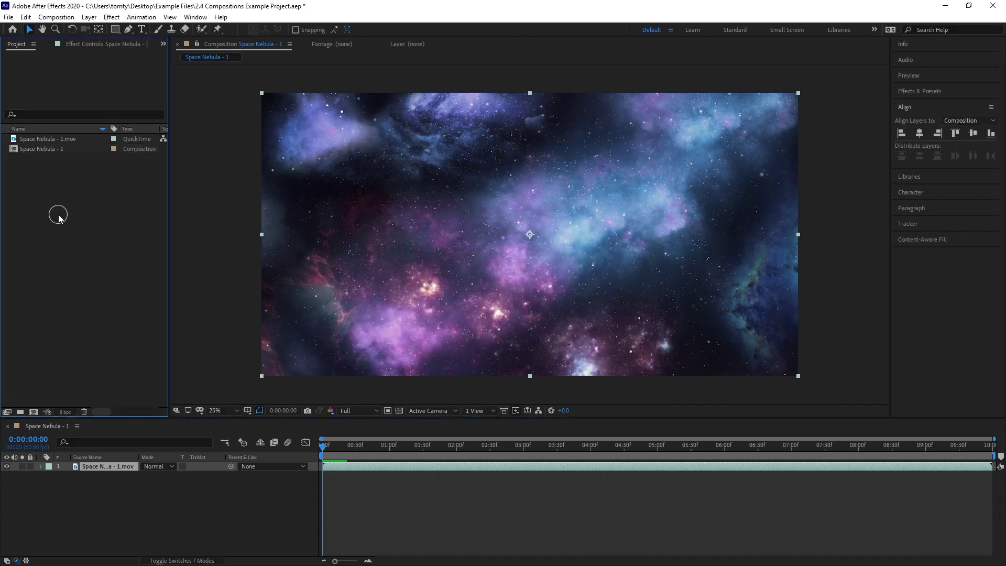
{"action": "left_click", "coordinate": [52, 136]}
{"action": "left_click_drag", "start_coordinate": [75, 137], "coordinate": [32, 410]}
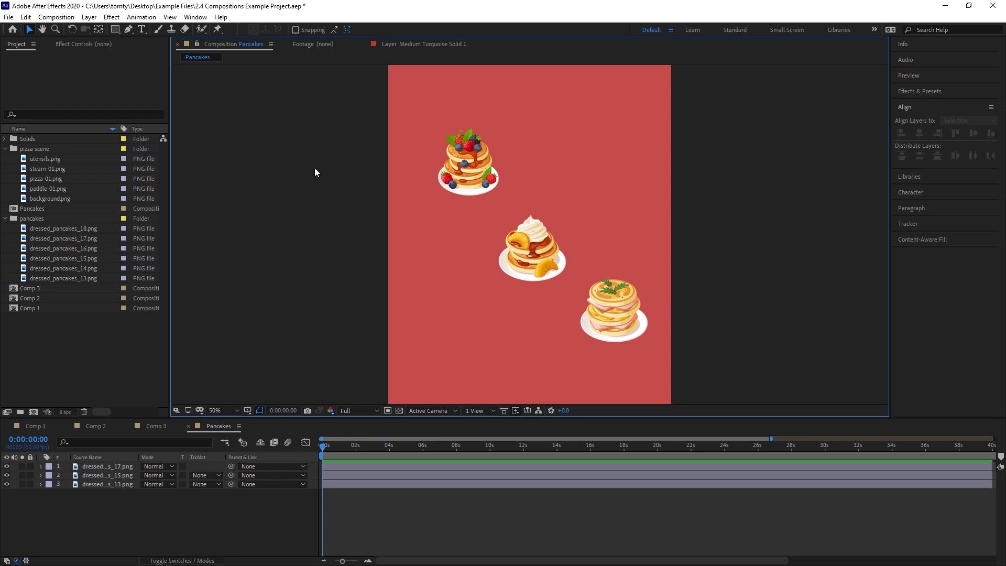
Make a single utensils comp from all five pizza scene images, then select the pizza-01.png layer
{"action": "left_click", "coordinate": [43, 157]}
{"action": "left_click", "coordinate": [52, 202], "text": "shift"}
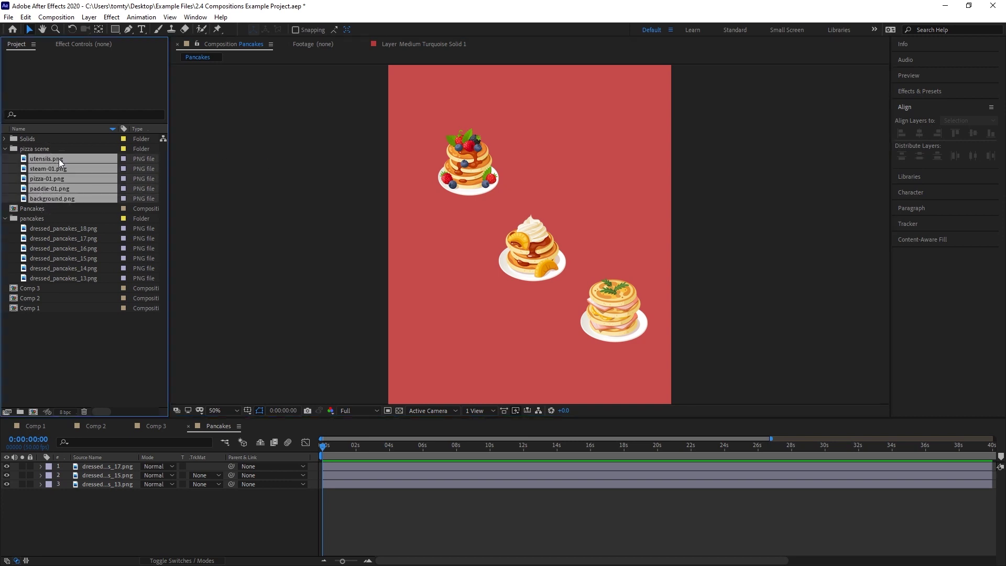
{"action": "right_click", "coordinate": [45, 156]}
{"action": "left_click", "coordinate": [107, 187]}
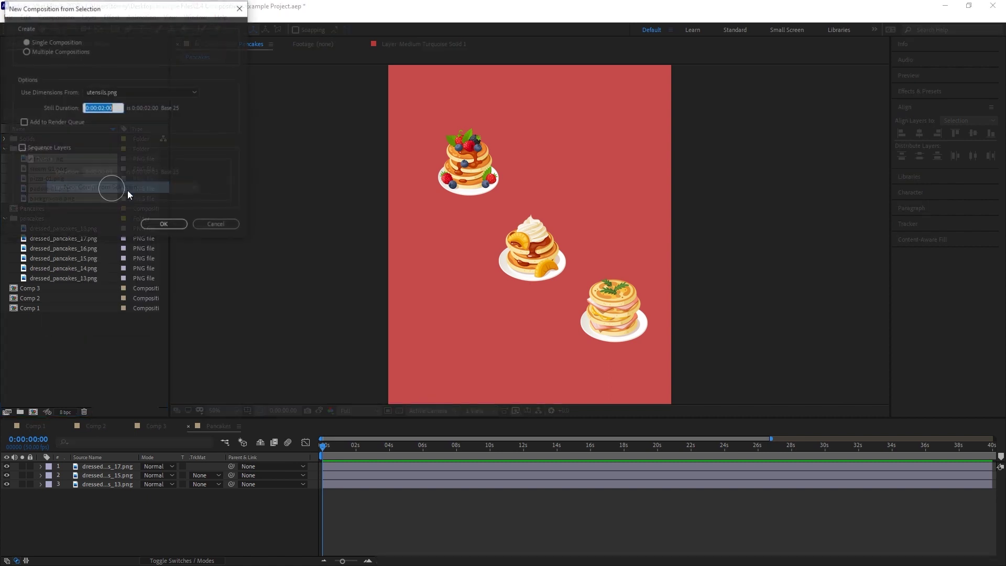
{"action": "left_click", "coordinate": [173, 226]}
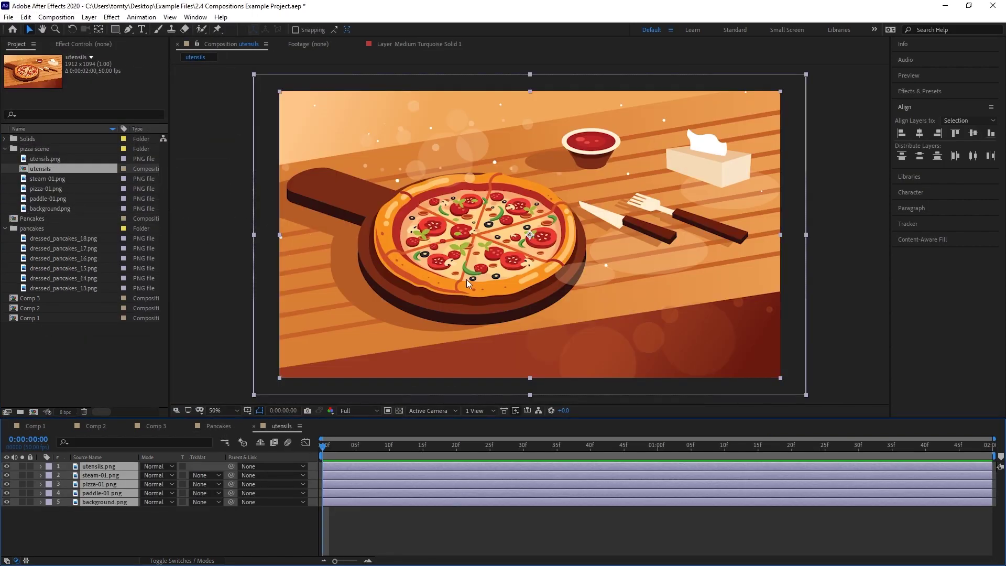
{"action": "left_click", "coordinate": [429, 531]}
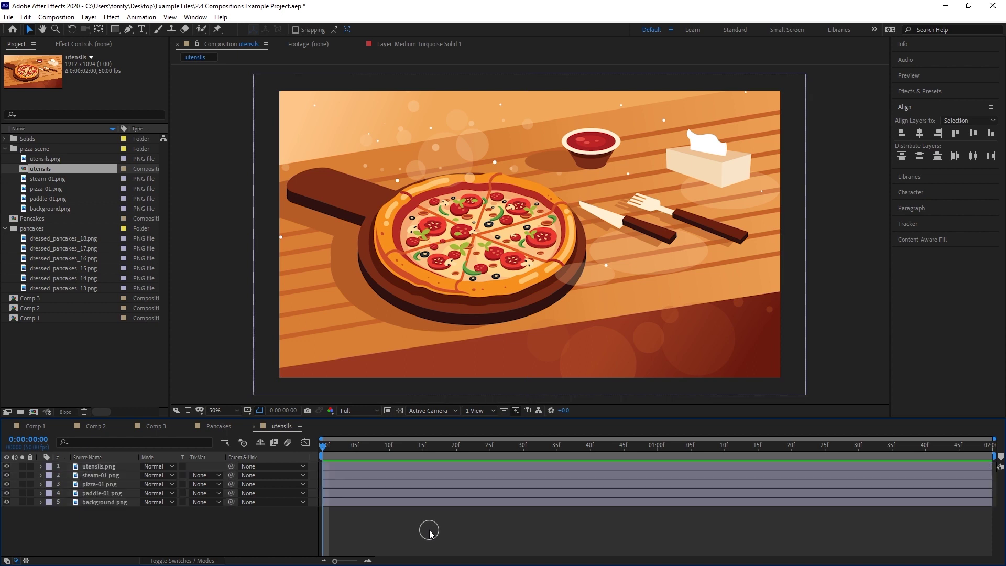
{"action": "left_click", "coordinate": [343, 488]}
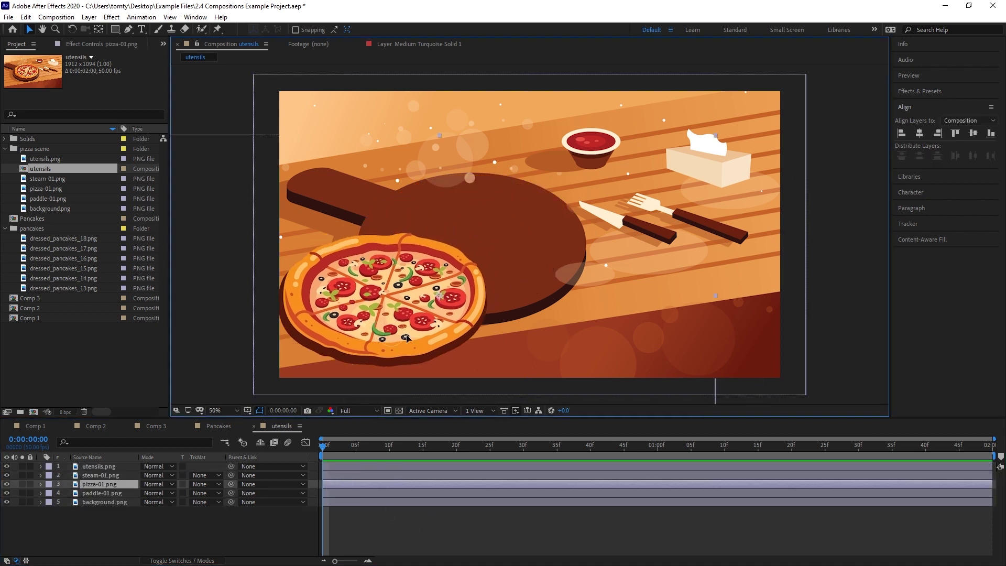